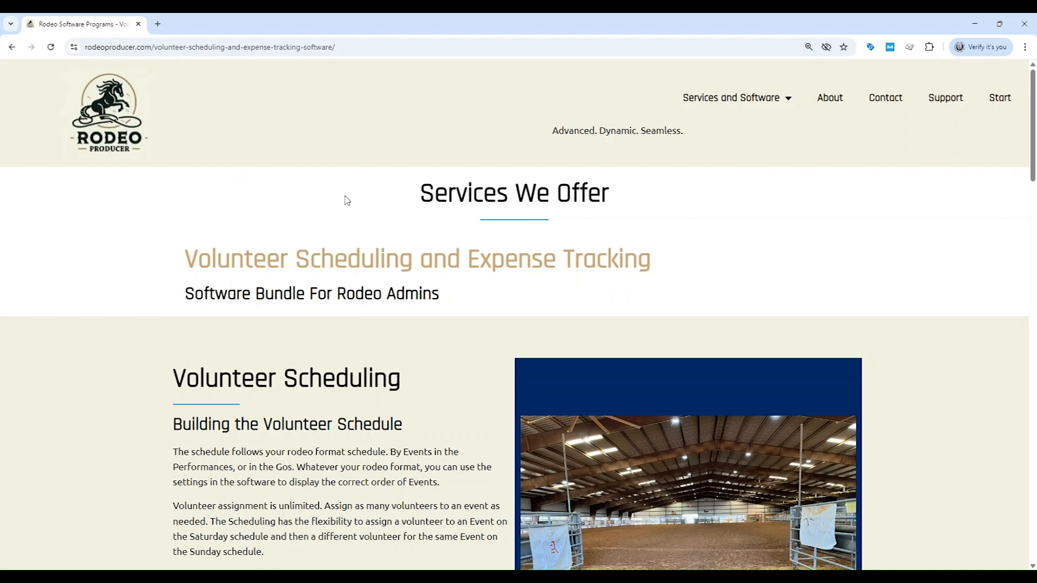
- Review the services page, log in with the prefilled account credentials, and open Track Rodeo Expenses
scroll(347, 197, down, 7)
scroll(347, 196, down, 6)
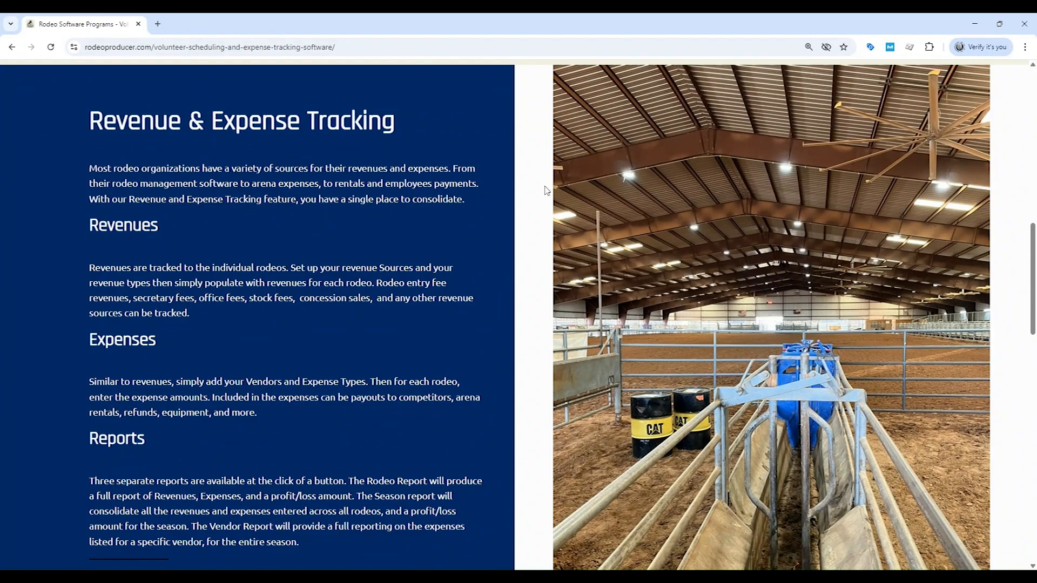
scroll(546, 211, up, 15)
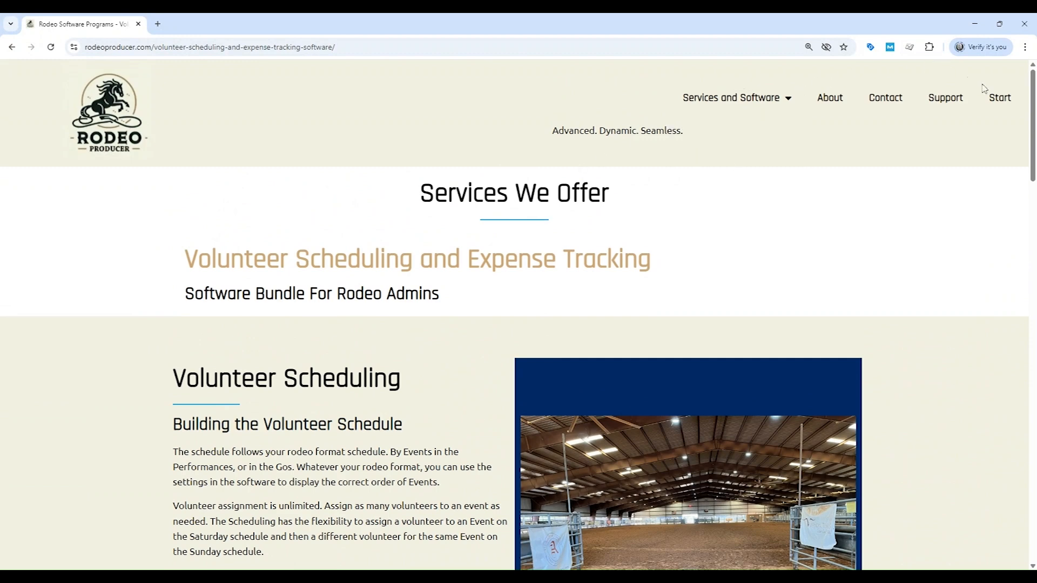
click(1000, 99)
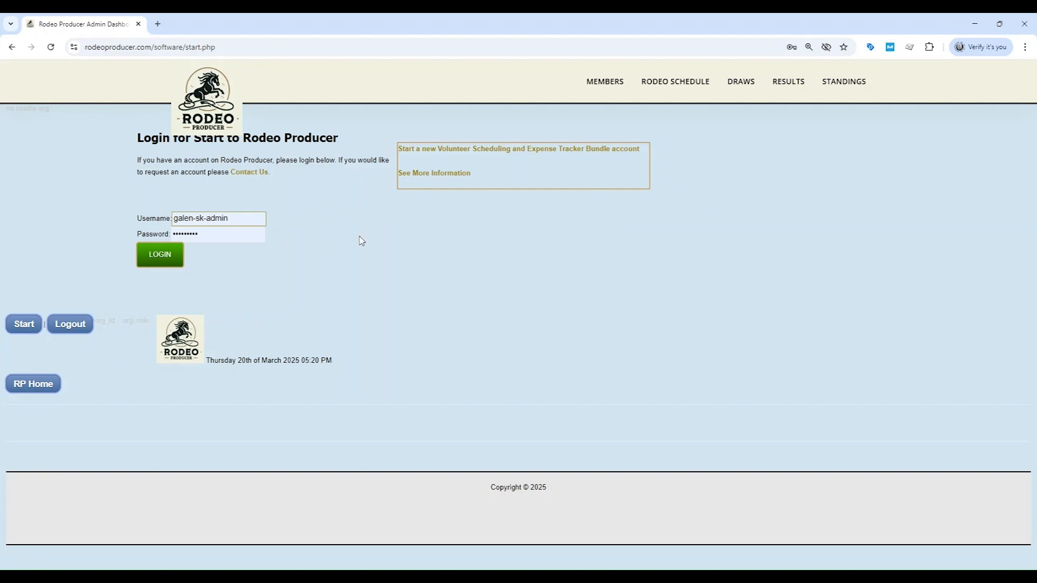
click(166, 260)
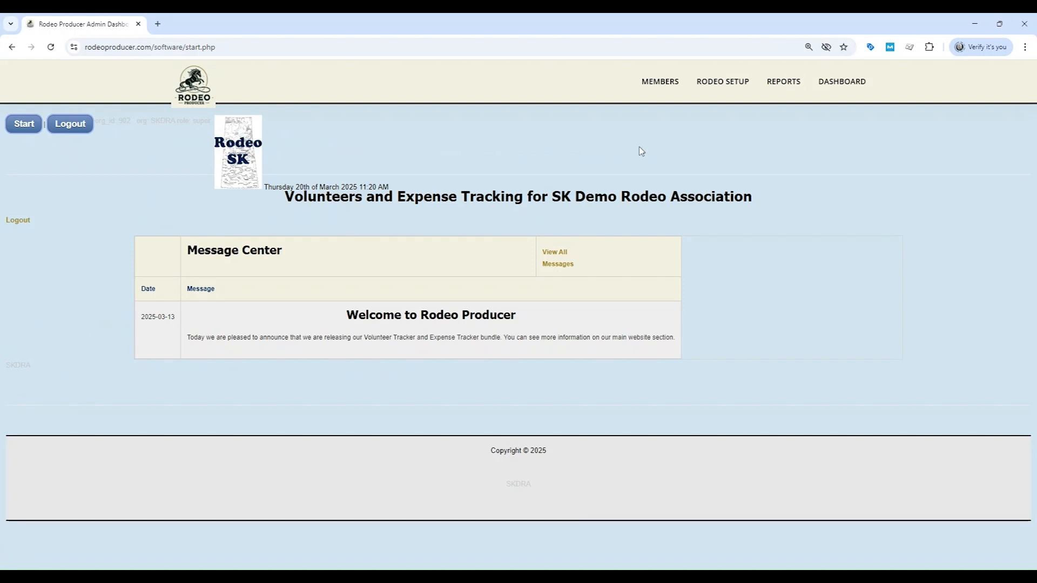
mouse_move(798, 85)
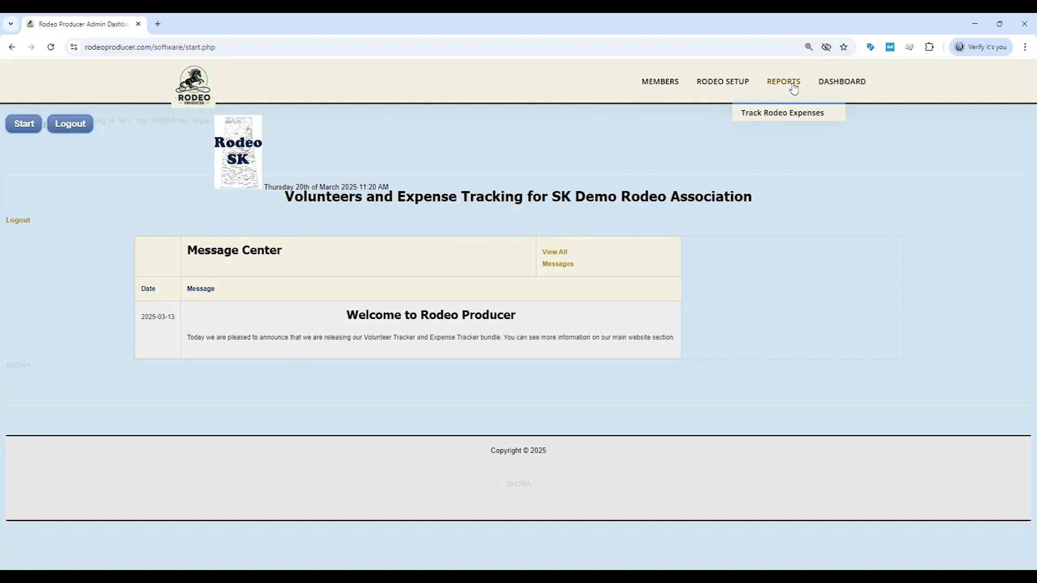
click(789, 116)
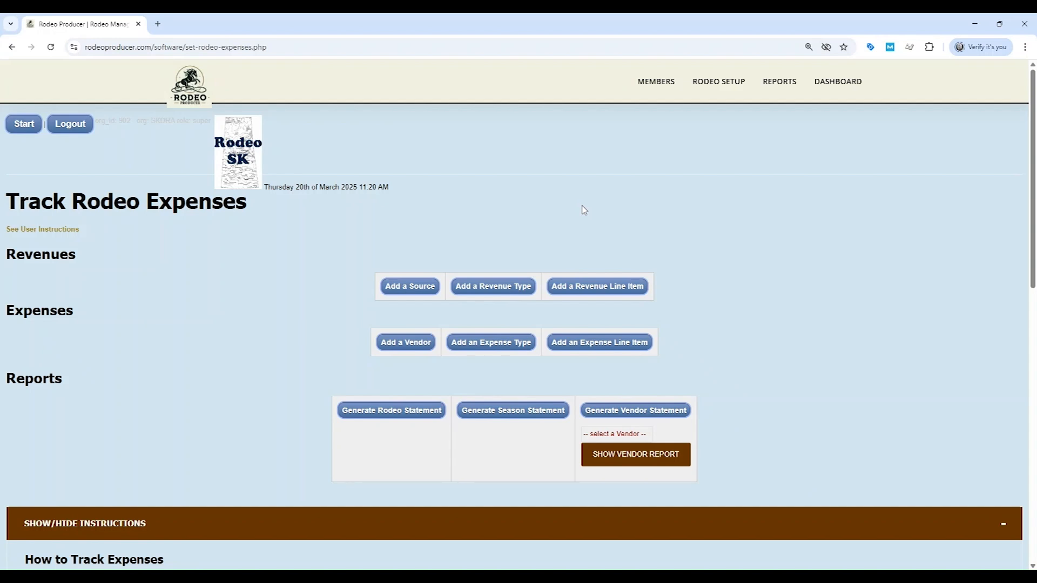
- Add a new revenue source named Competitor Rodeo Fees
click(414, 290)
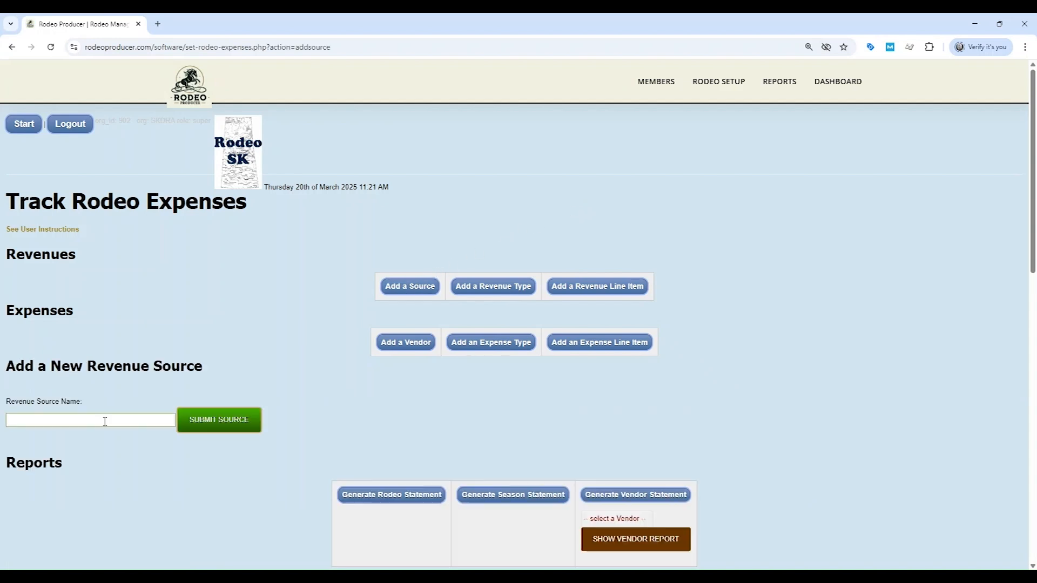
click(106, 421)
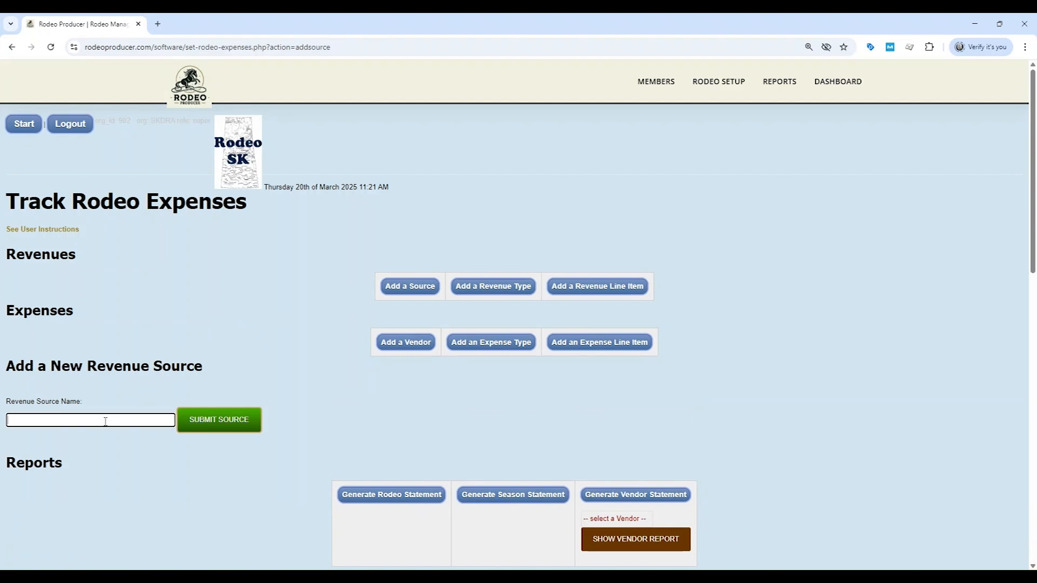
click(129, 487)
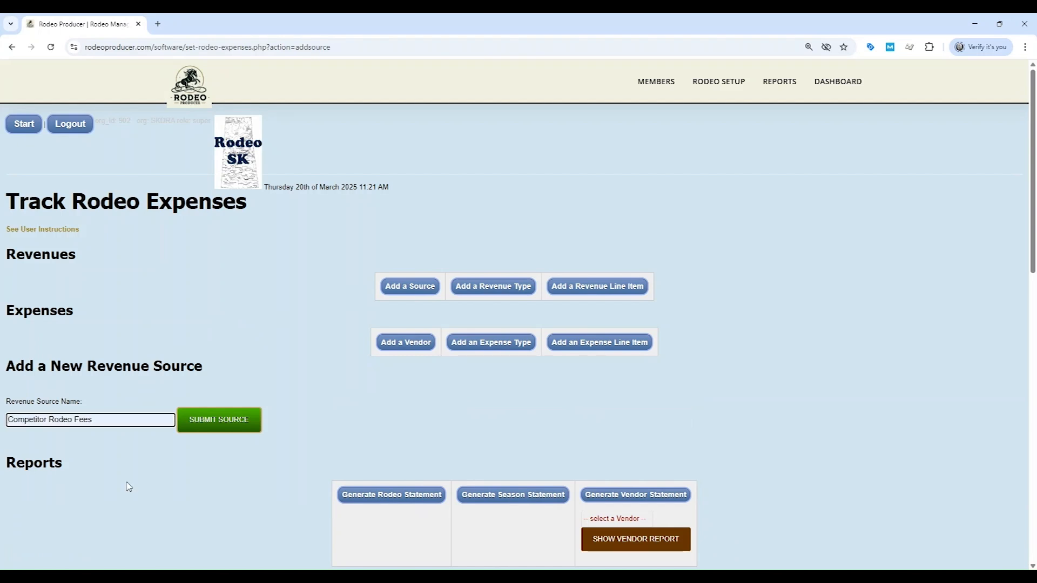
click(212, 428)
- Add a new revenue type named Entry Fees
click(493, 287)
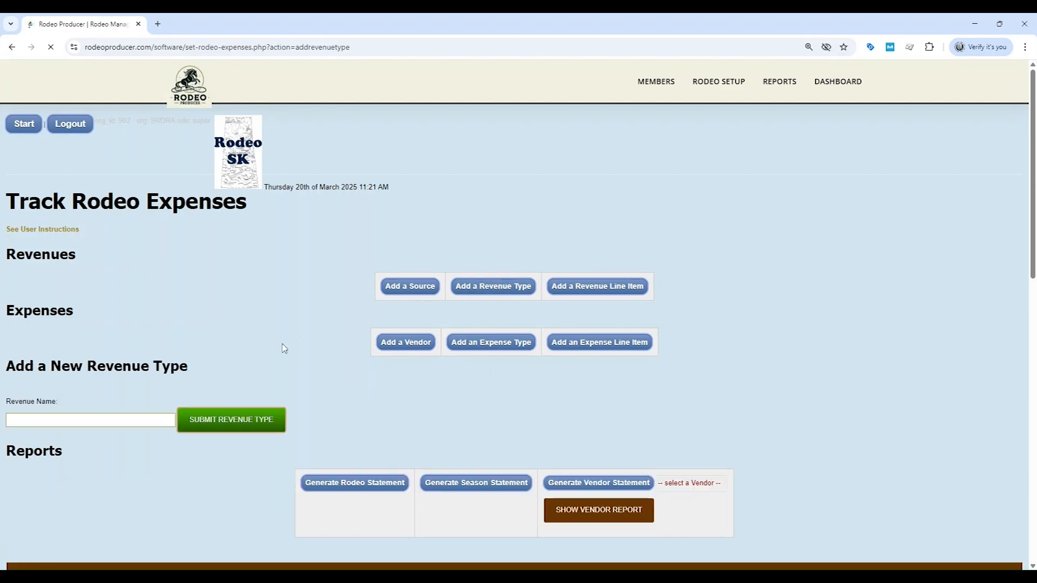
click(89, 417)
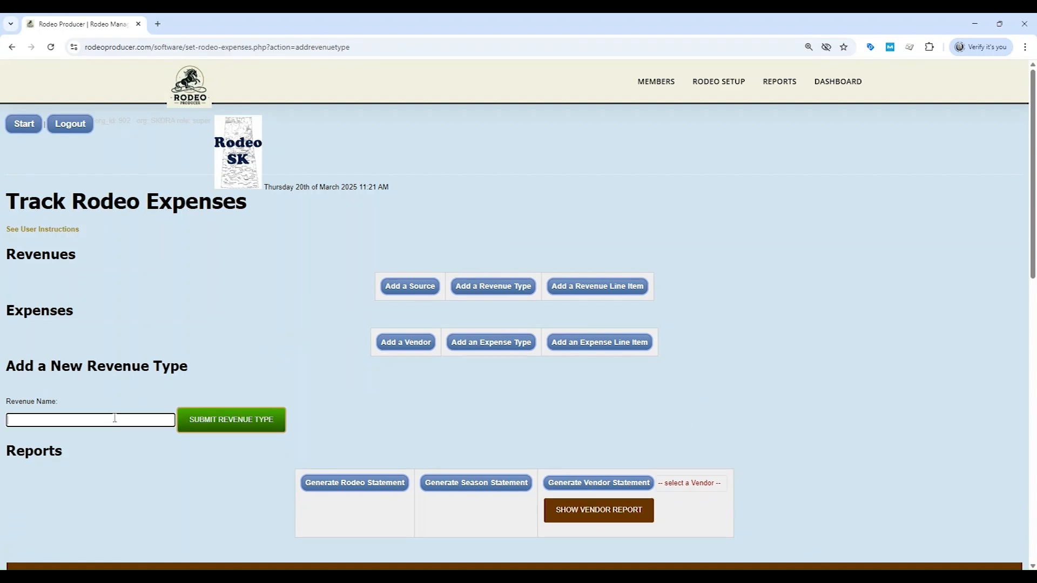
click(111, 507)
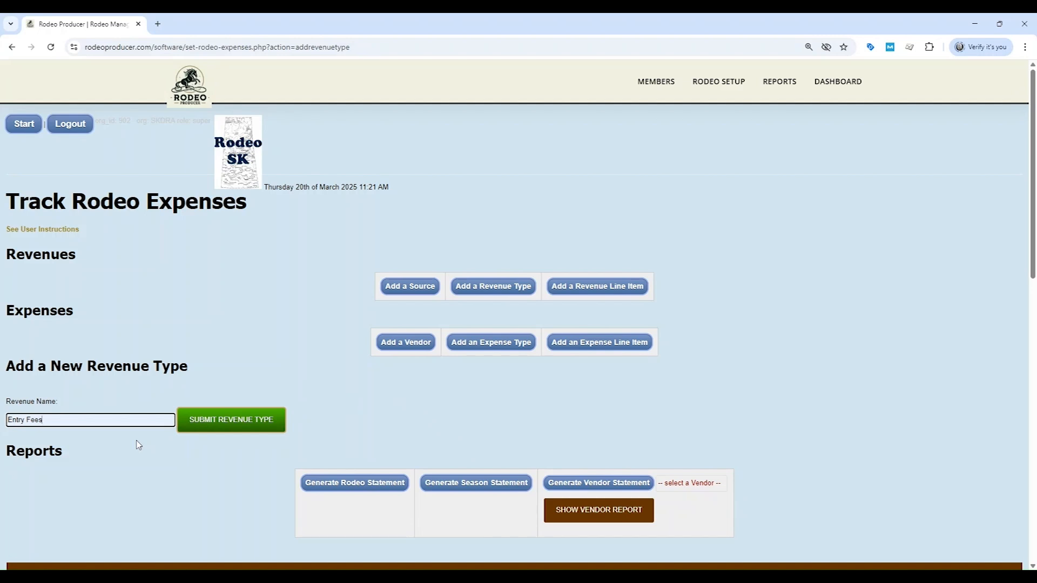
key(Return)
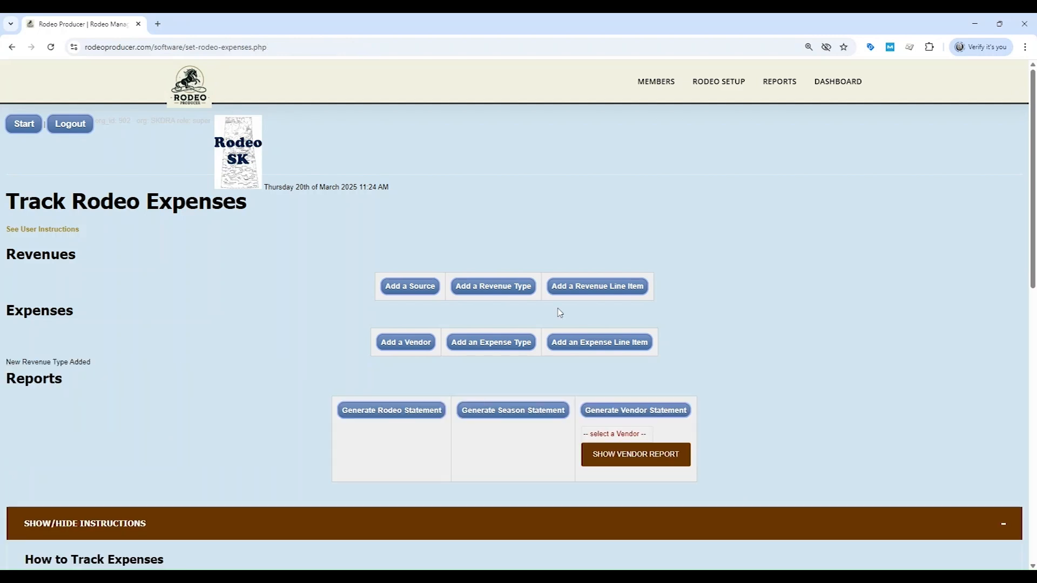
- Add a revenue line item for March Rodeo with source Competitor Rodeo Fees, type Entry Fees and amount 10000
click(596, 291)
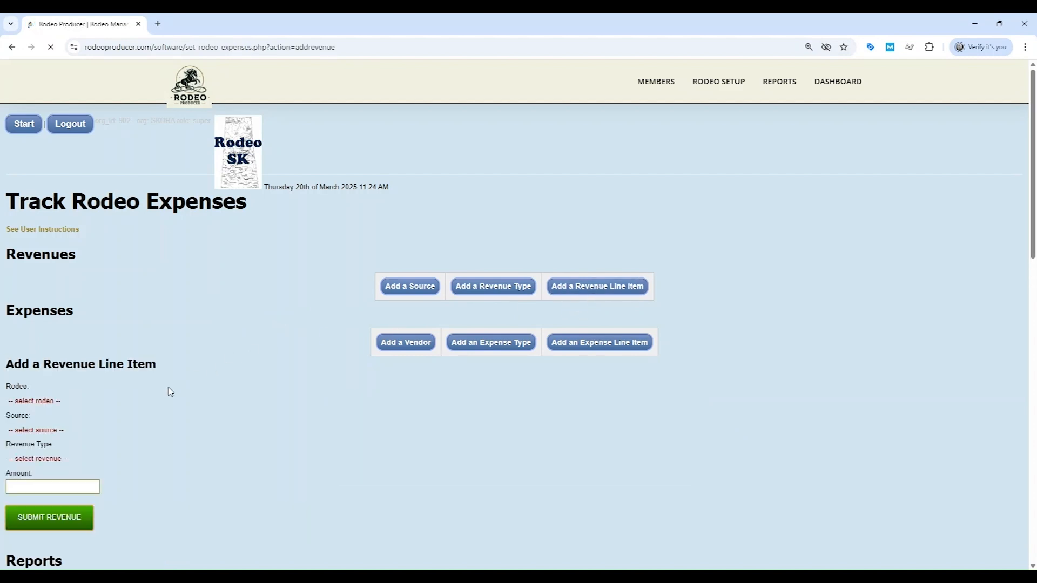
click(49, 407)
click(44, 437)
click(52, 466)
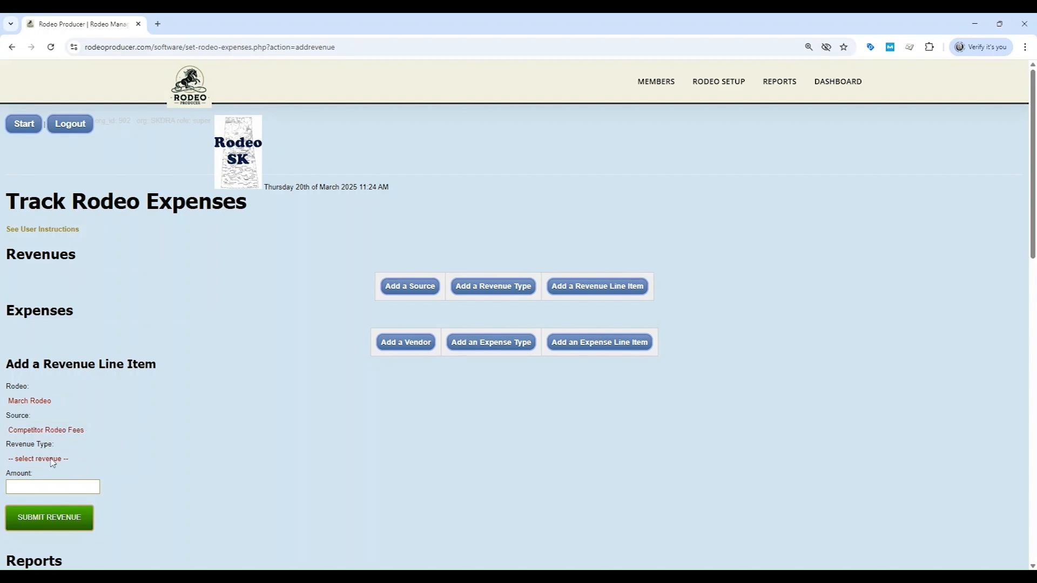
click(45, 518)
click(40, 485)
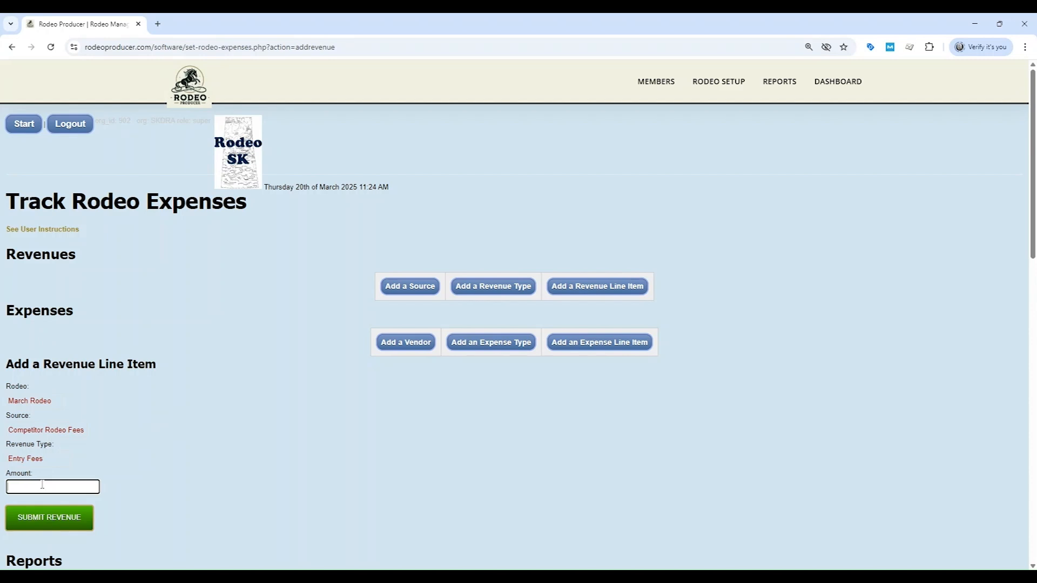
text(10000)
key(Return)
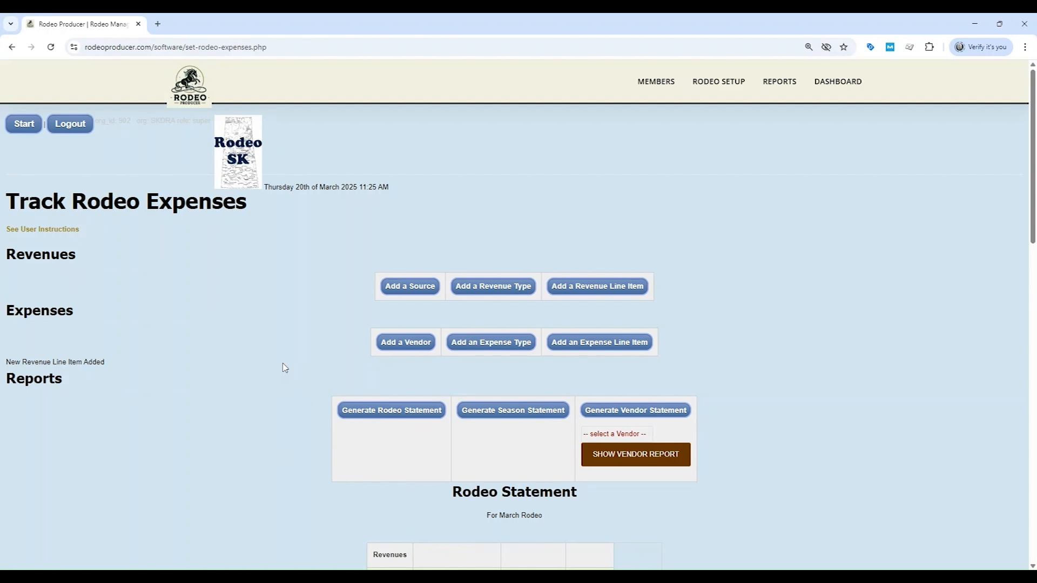
- Add a March Rodeo revenue line item with source Competitor Rodeo Fees, type Secretary Fees and amount 500
click(582, 289)
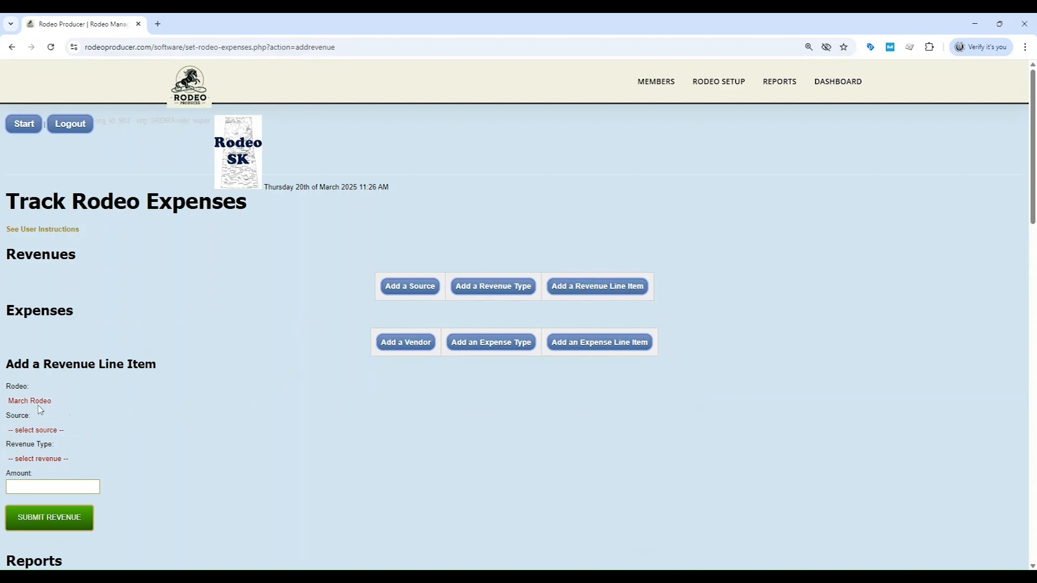
click(61, 433)
click(61, 454)
click(61, 459)
click(55, 534)
click(77, 487)
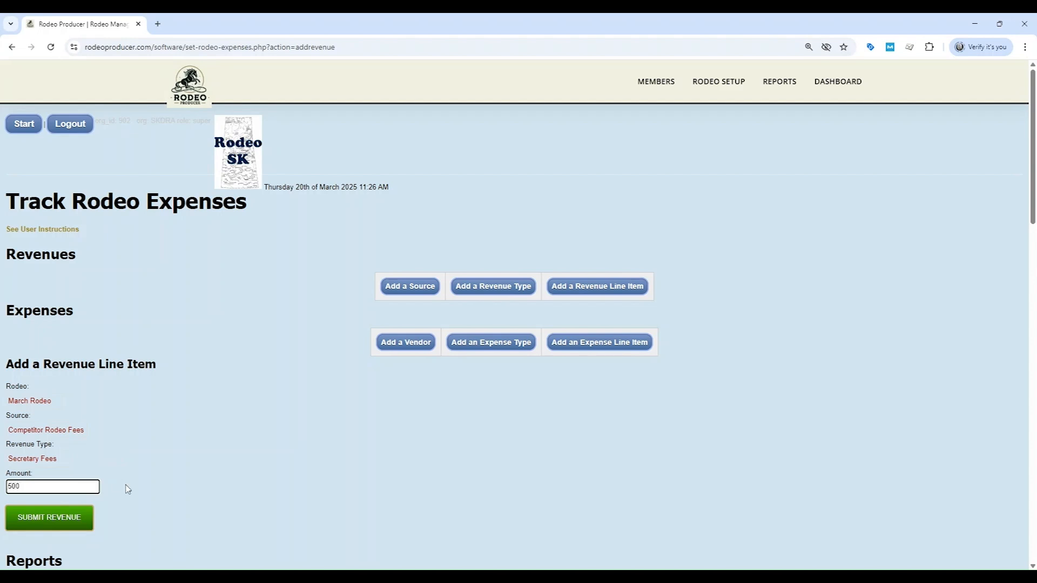
click(79, 519)
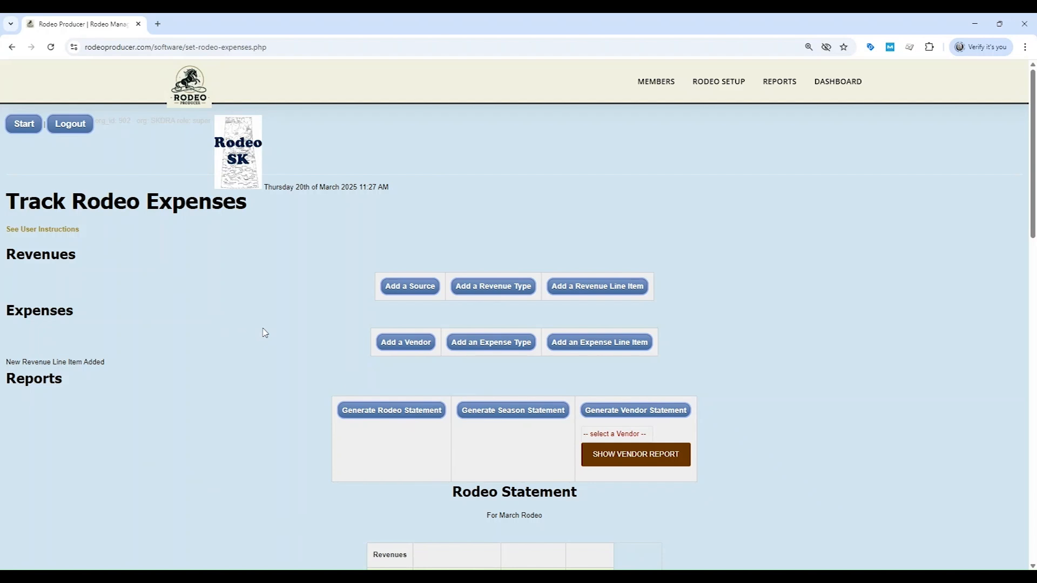
- Add a new vendor with the contact's full name and the business name Broncs and Bulls
click(397, 346)
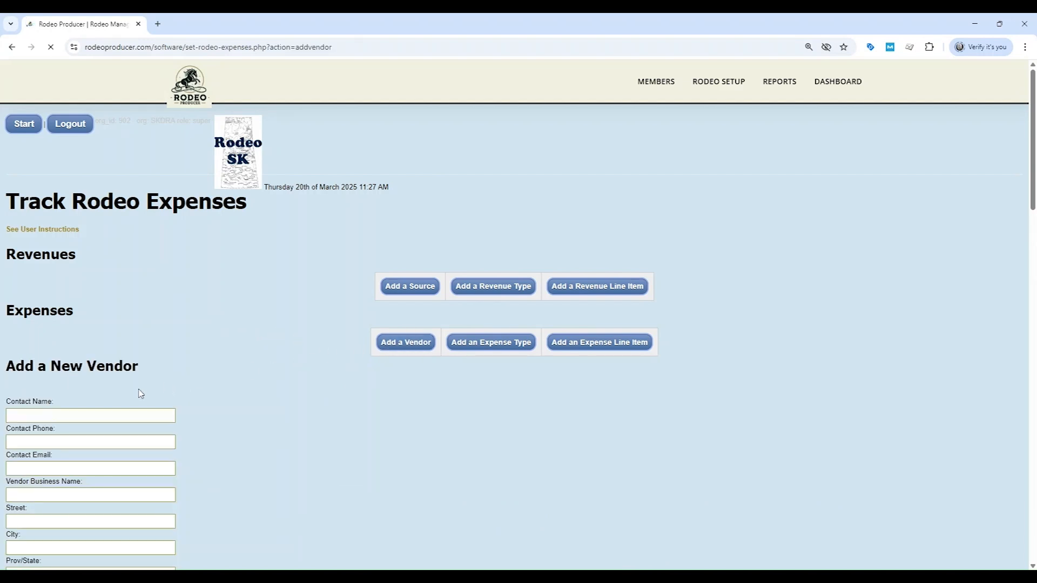
scroll(205, 356, down, 4)
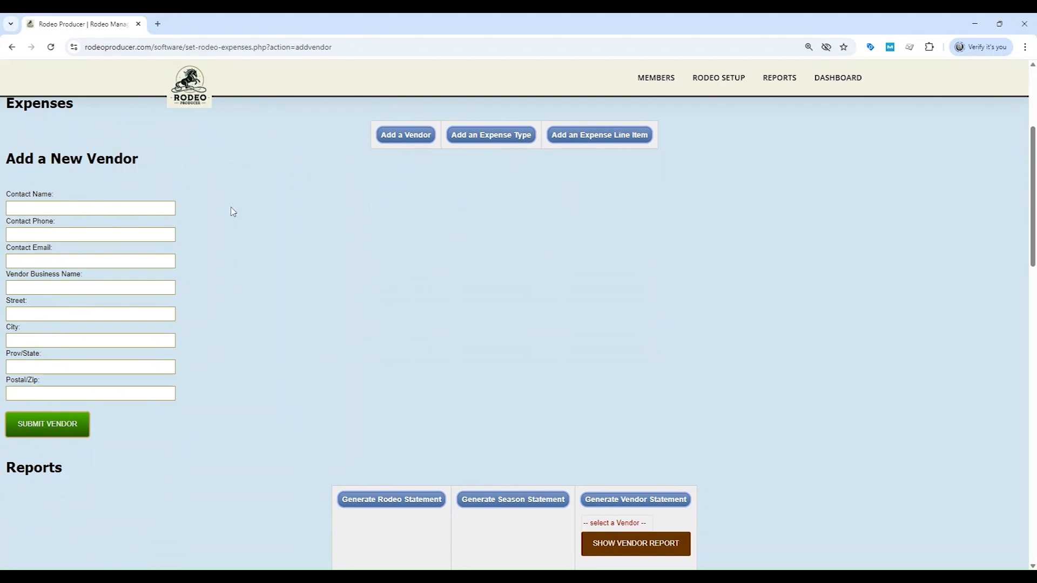
click(122, 210)
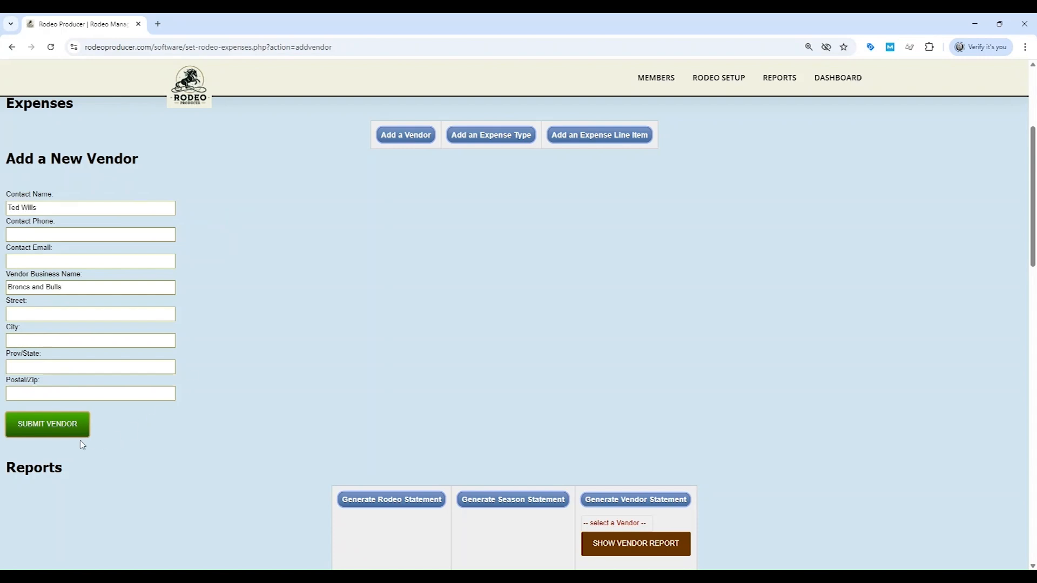
click(68, 428)
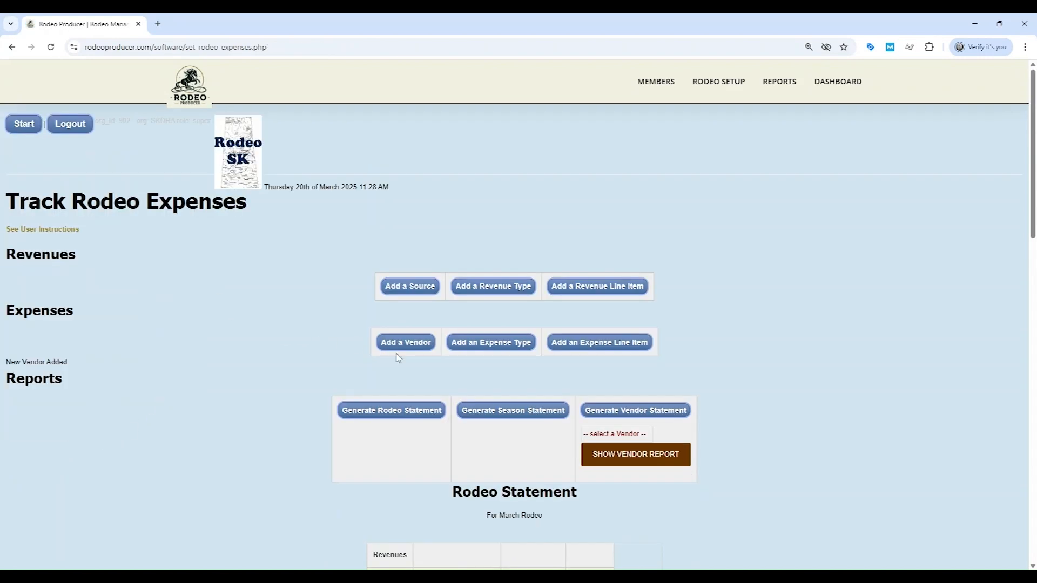
- Add a new expense type named Decal
click(490, 344)
text(Decal)
click(234, 422)
- Add the vendor Rodeo Prize Payouts with contact Rodeo Secretary, and add the expense type Senior Division Payouts
click(405, 342)
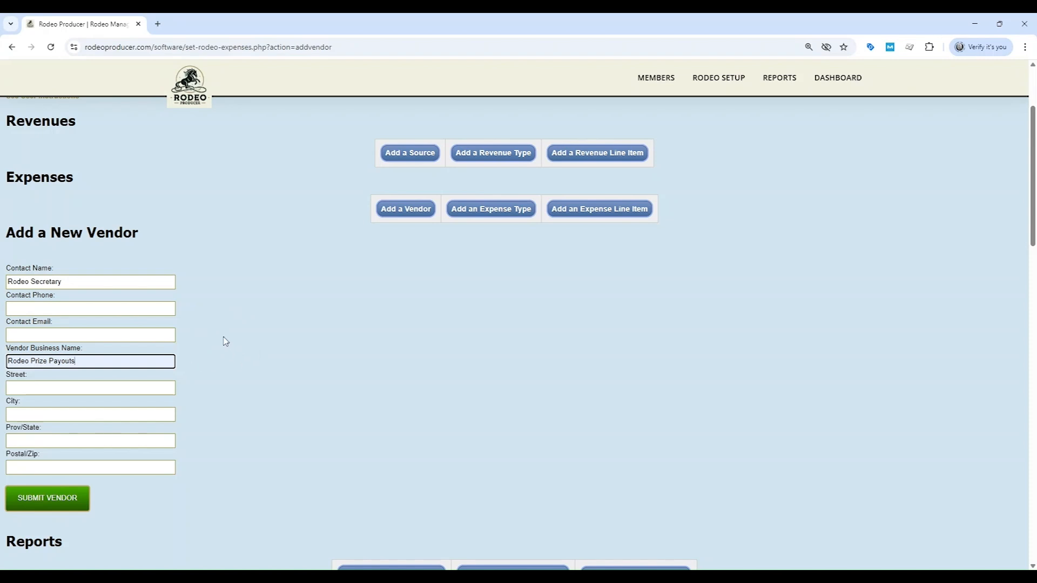
click(66, 503)
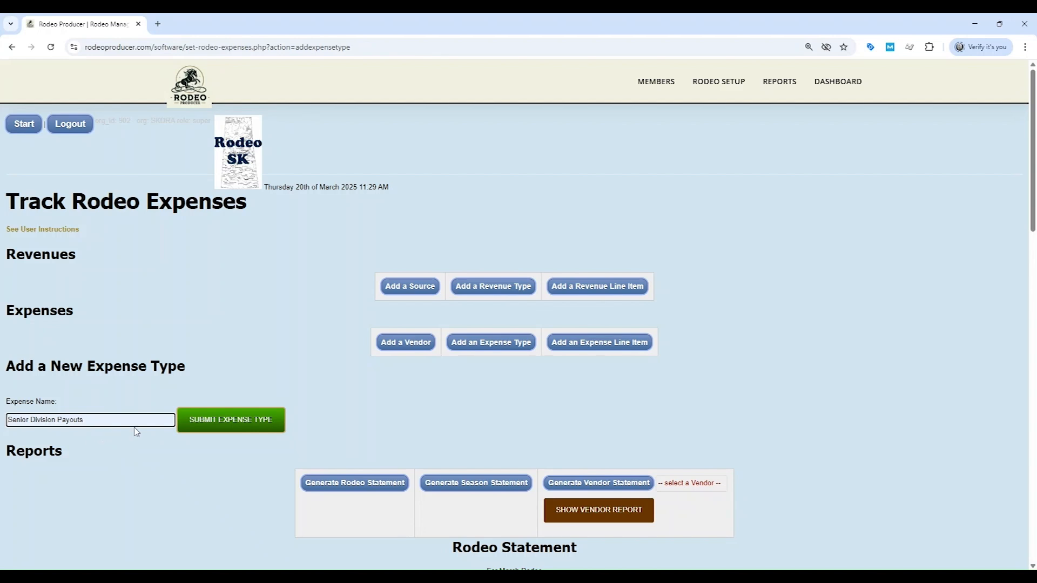
click(210, 424)
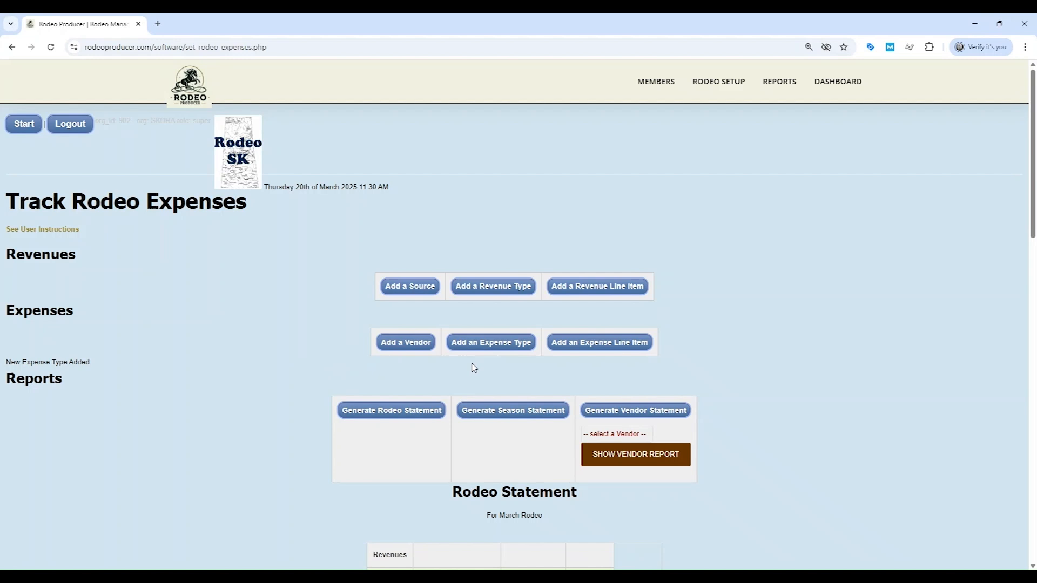
- Add a March Rodeo expense line item with vendor Broncs and Bulls, type Stock and amount 2500
click(602, 349)
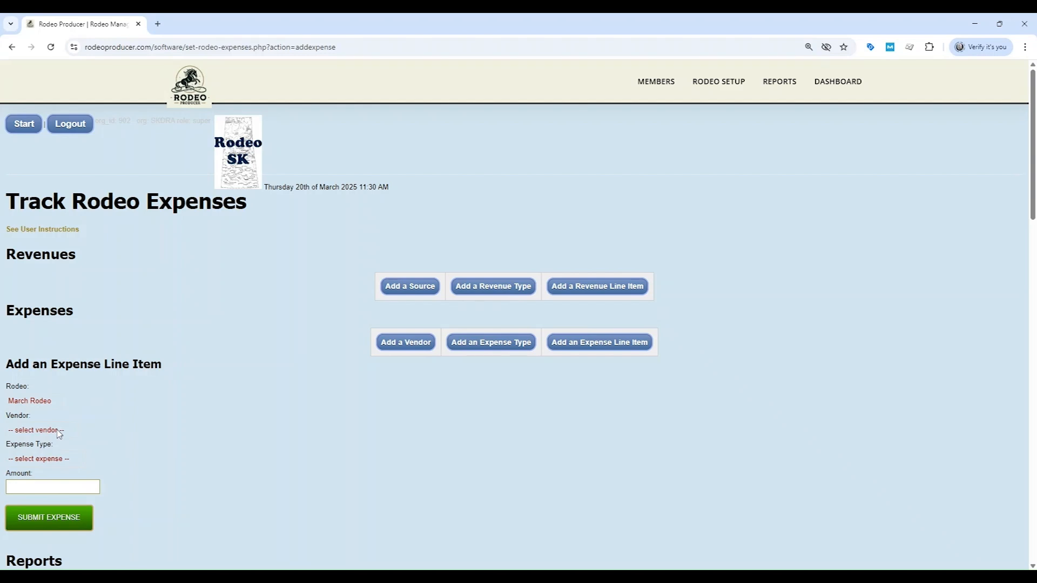
click(55, 462)
click(43, 511)
click(61, 489)
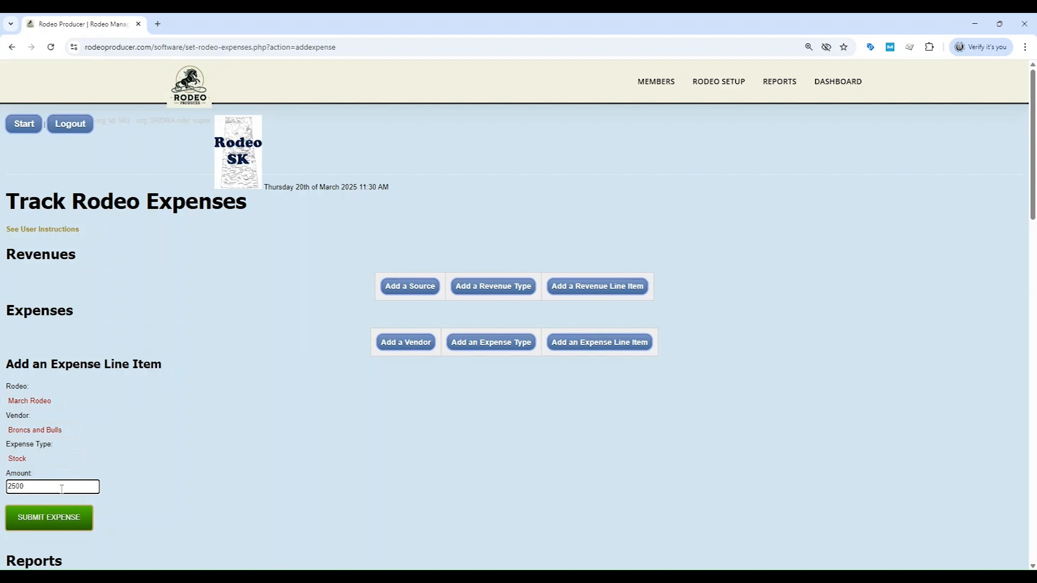
click(58, 518)
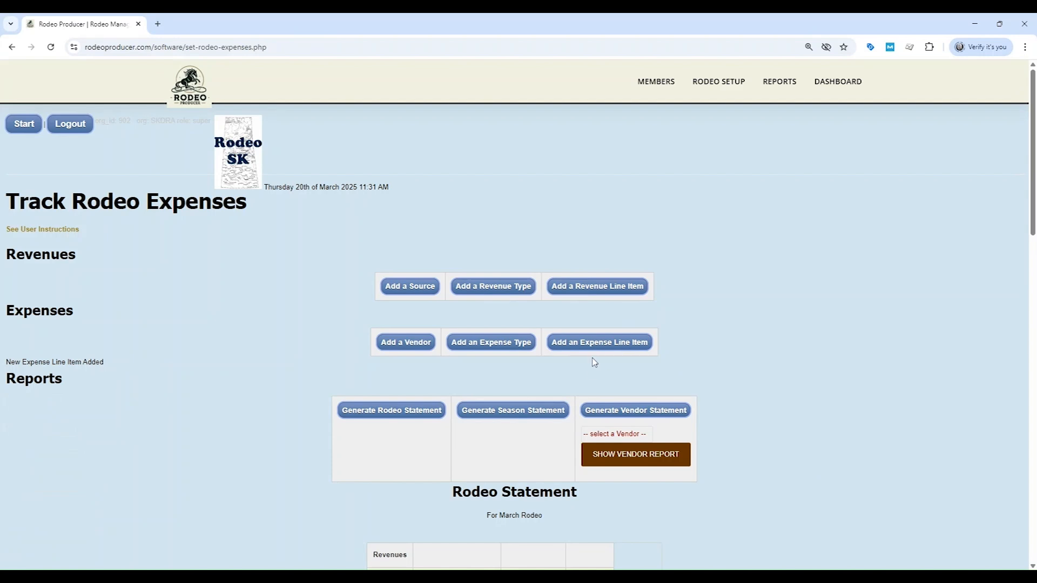
- Add another expense line item, and generate the March Rodeo statement to examine its revenues, expenses and net
click(597, 342)
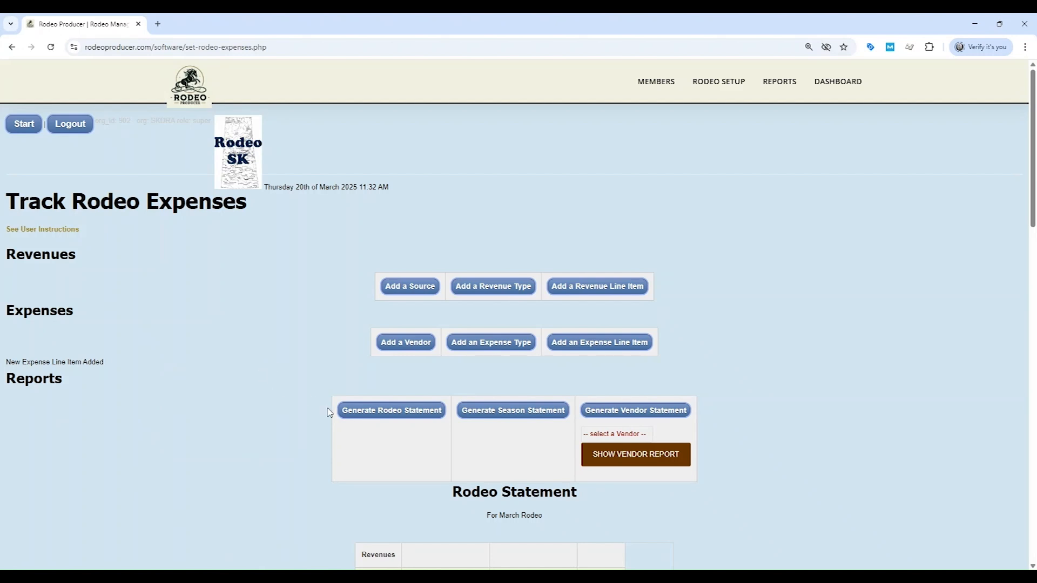
click(396, 413)
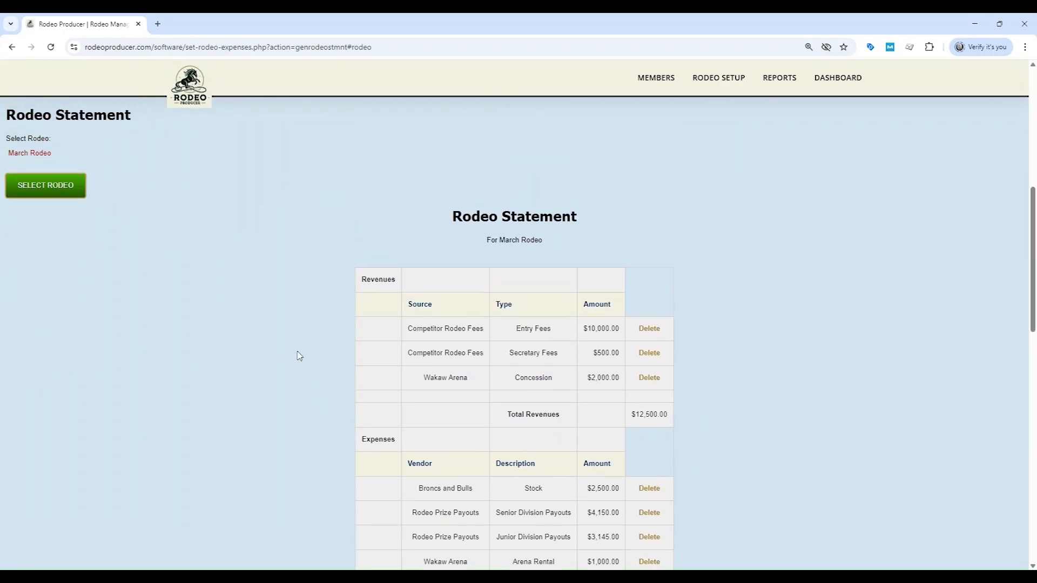
scroll(299, 355, down, 2)
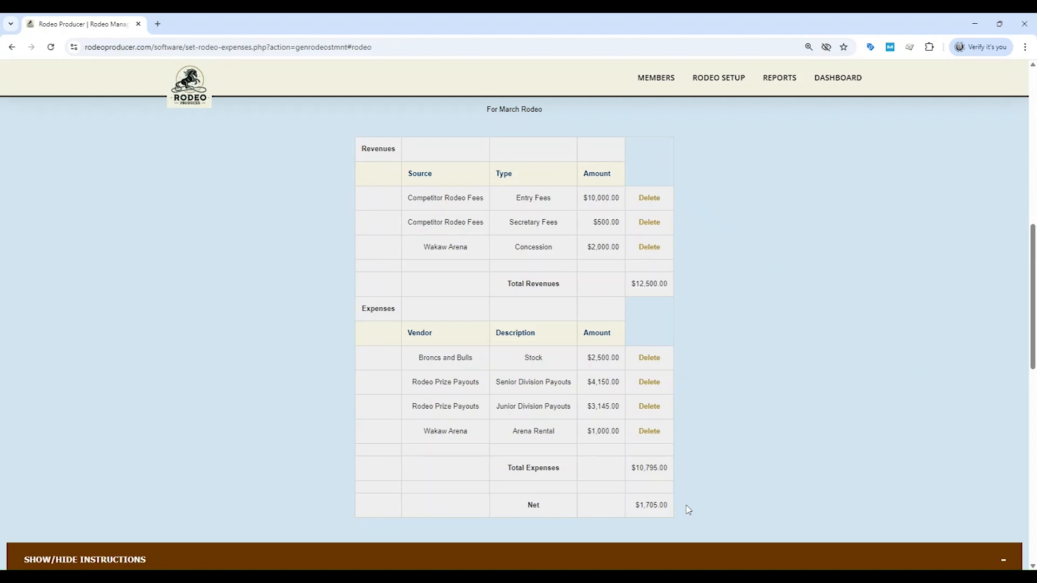
- Generate the Rodeo Statement for the April Rodeo
scroll(195, 230, up, 2)
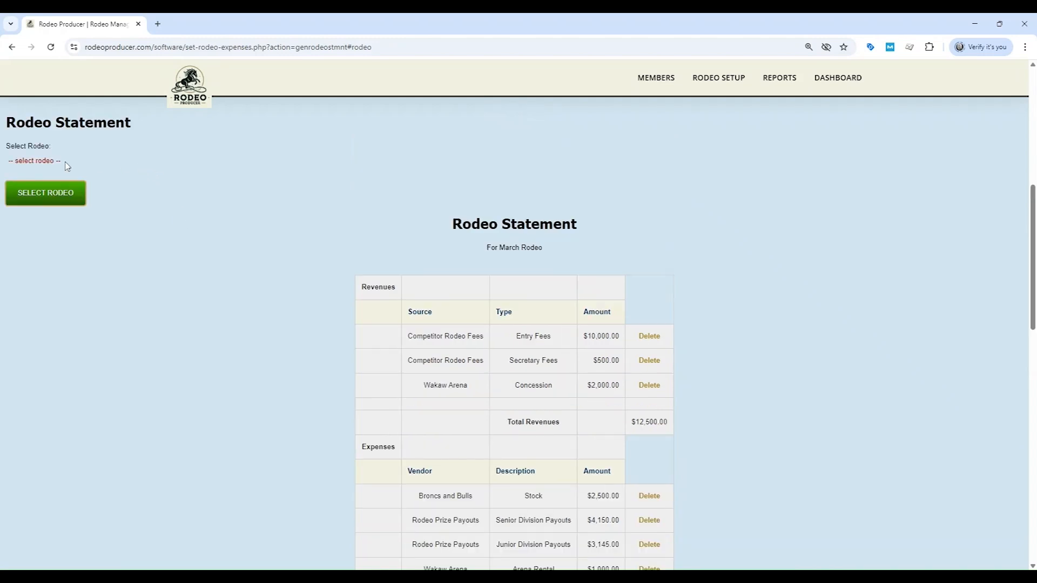
click(37, 167)
click(35, 202)
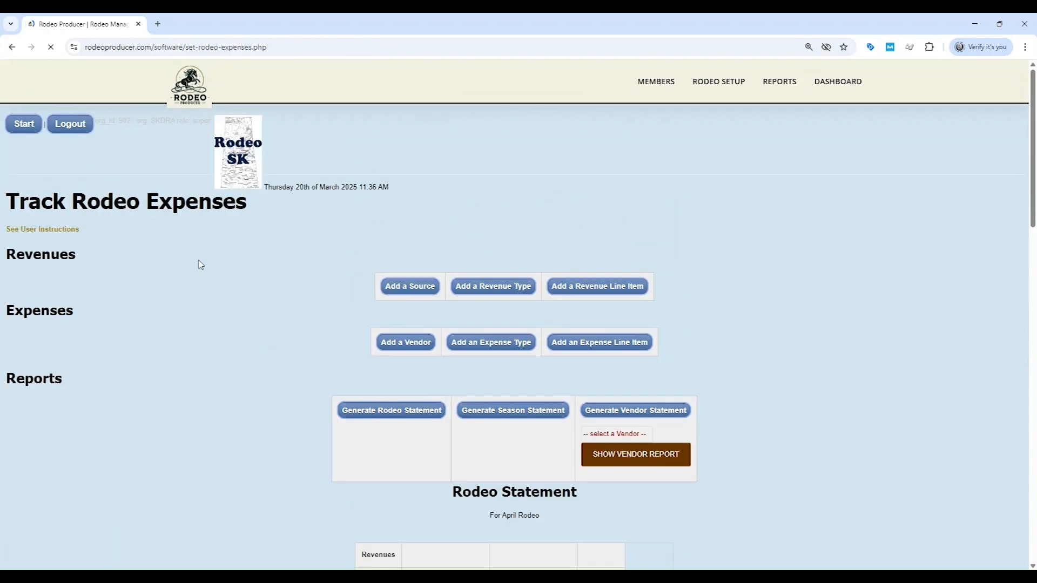
- Examine the April Rodeo statement's revenue and expense line items, totals and net amount
scroll(262, 310, down, 3)
scroll(264, 311, down, 2)
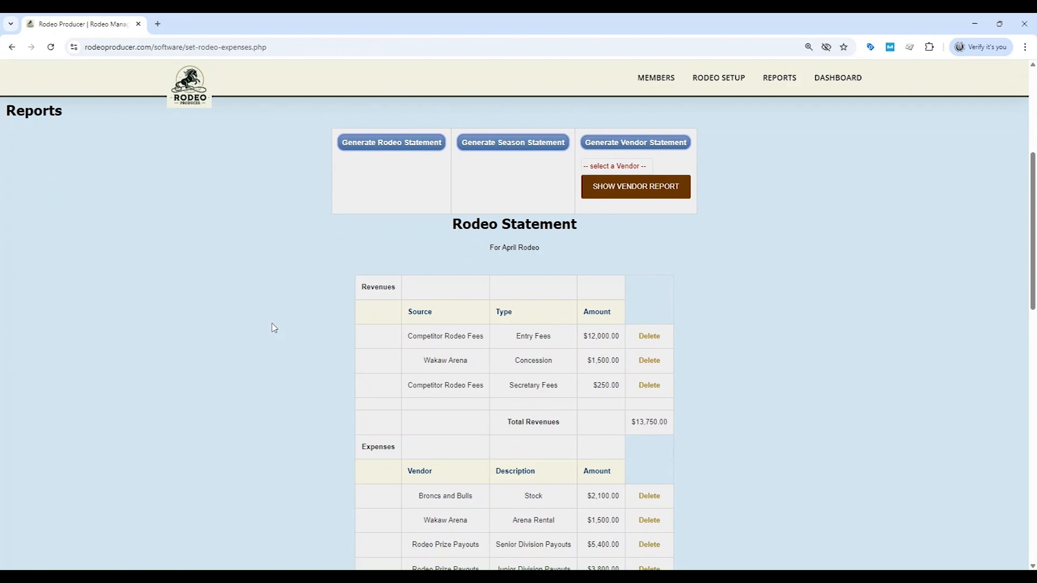
scroll(288, 336, down, 2)
scroll(287, 335, up, 2)
scroll(287, 336, down, 2)
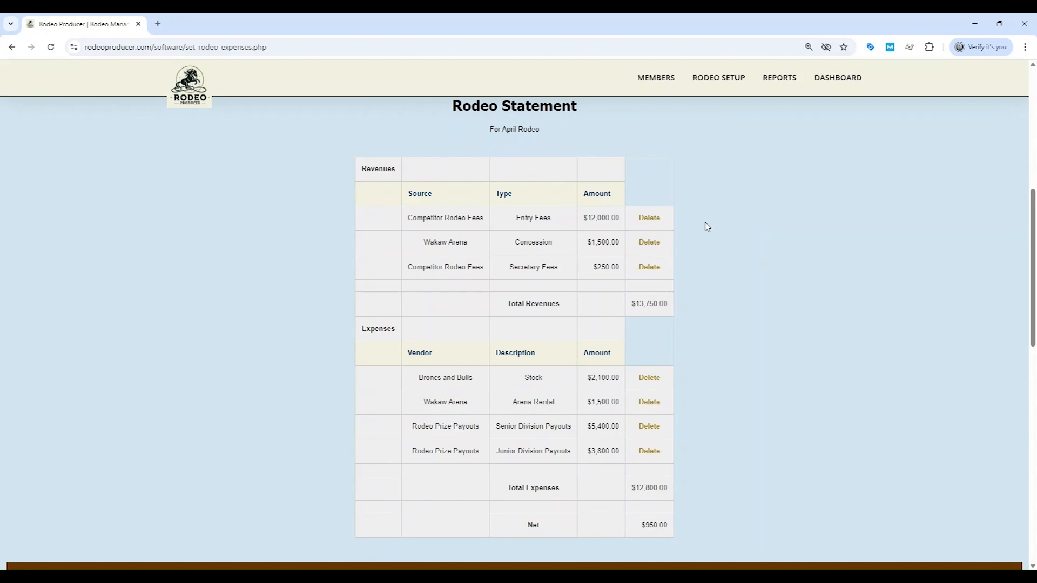
scroll(682, 316, down, 1)
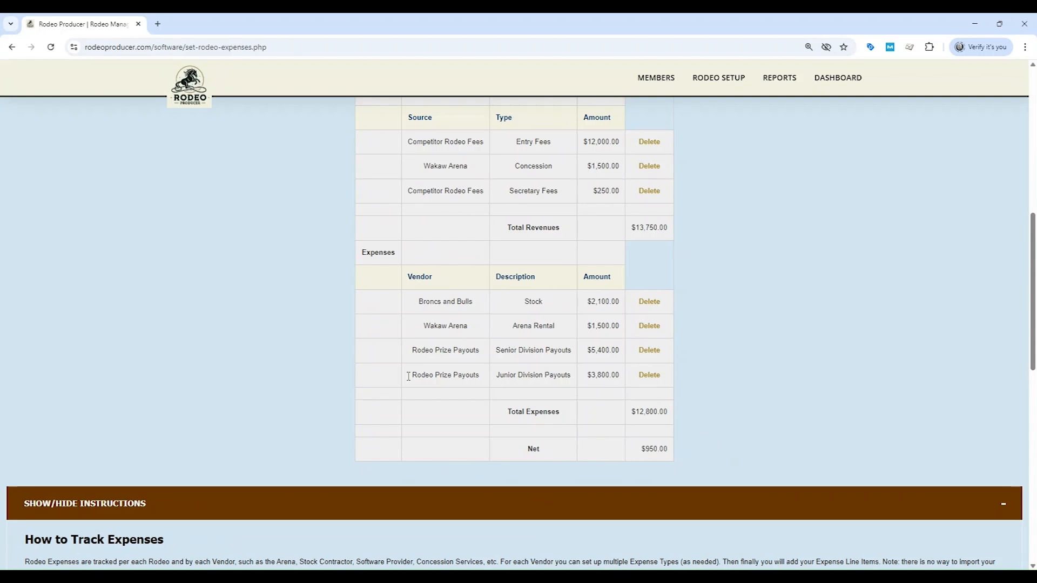
- Generate the Season Statement to review the combined revenues and expenses, and generate the Vendor Statement for Bulls n Broncs
scroll(285, 376, up, 5)
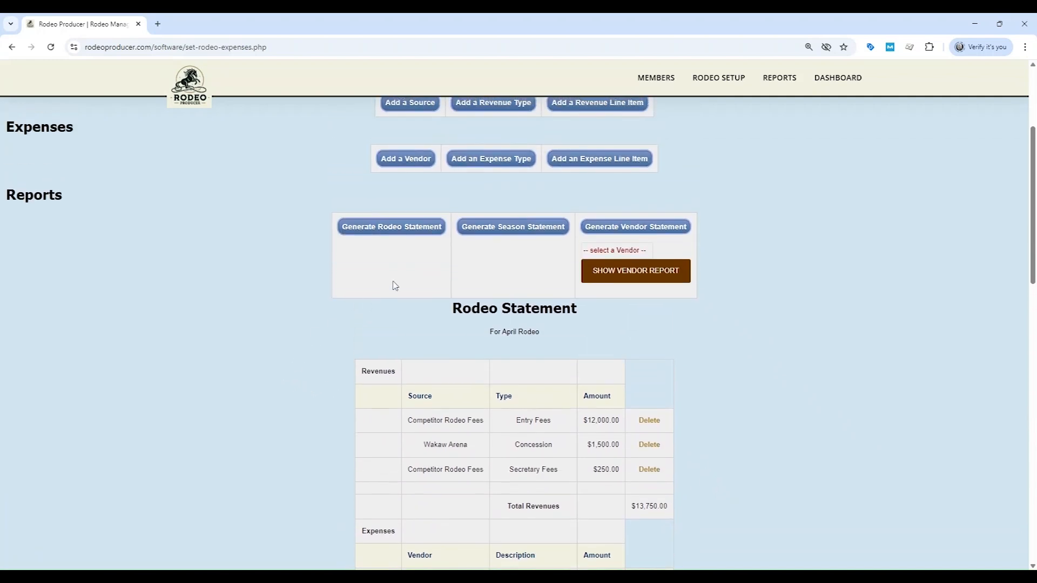
click(523, 227)
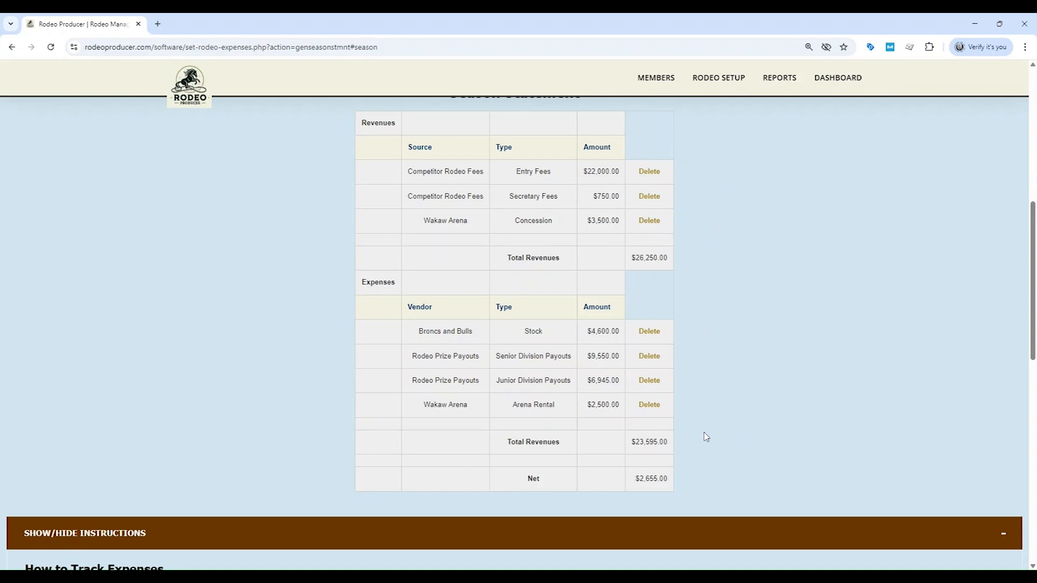
scroll(694, 482, up, 8)
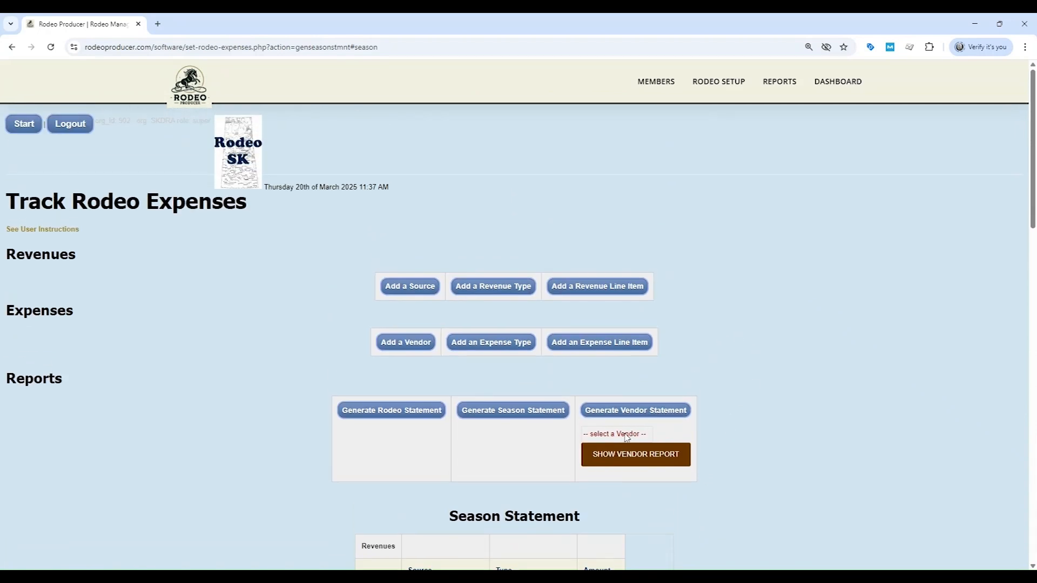
click(617, 459)
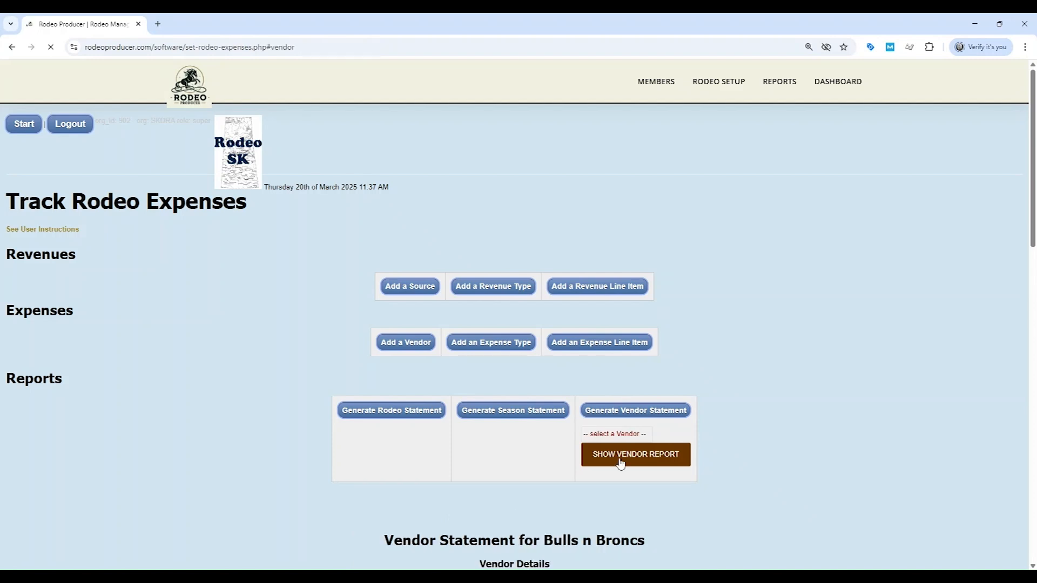